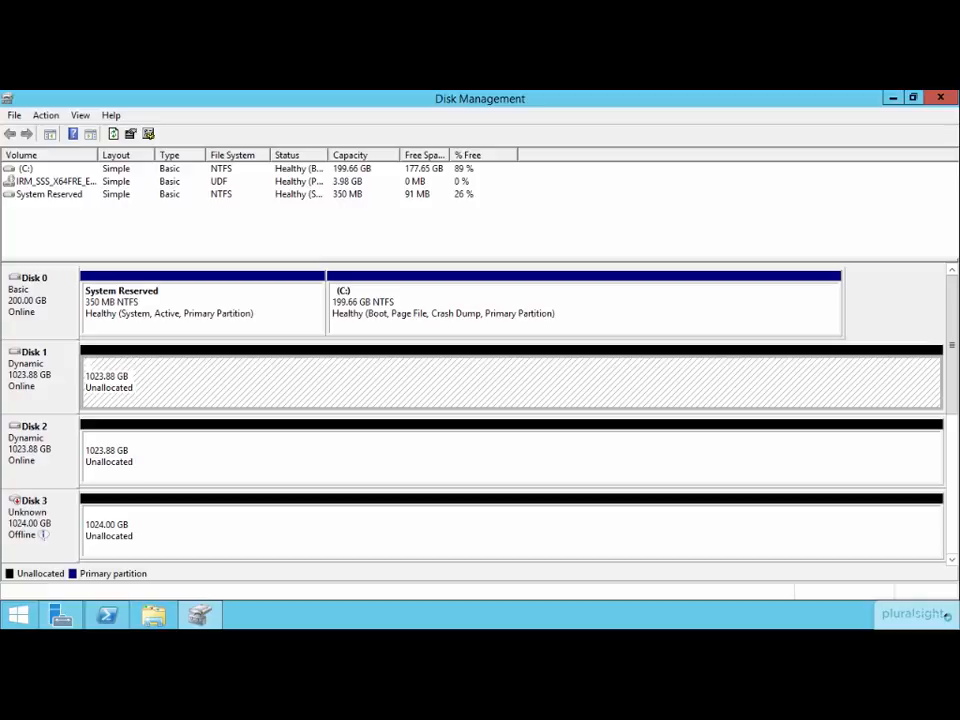
Step: Try out a simple volume on Disk 1 up to the format settings, keeping drive letter E and NTFS, and cancel it
right_click(167, 381)
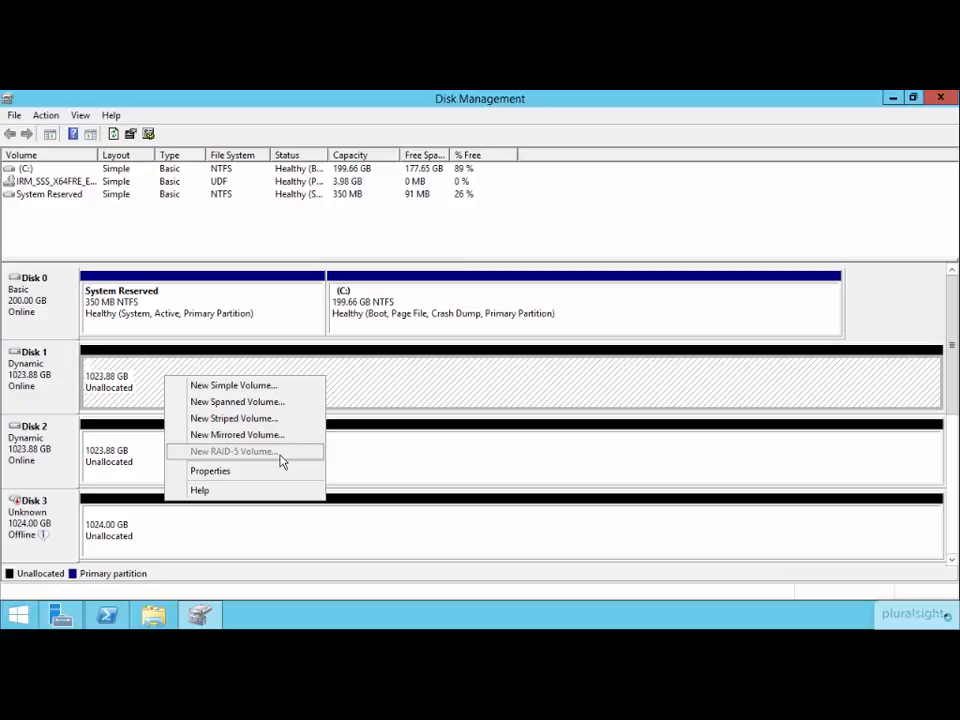
click(260, 386)
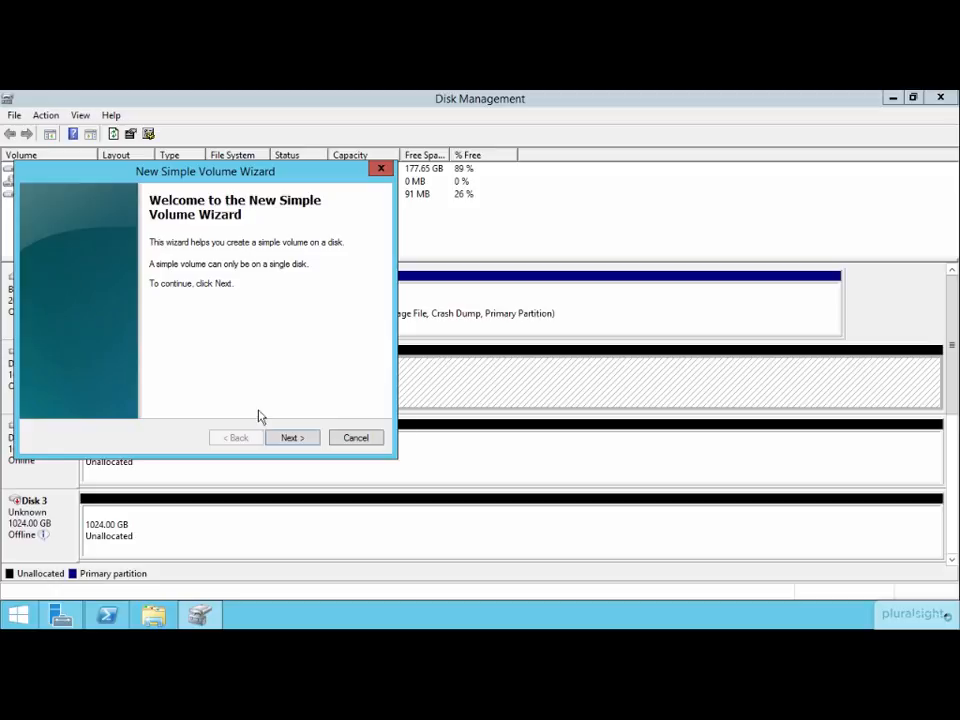
click(287, 437)
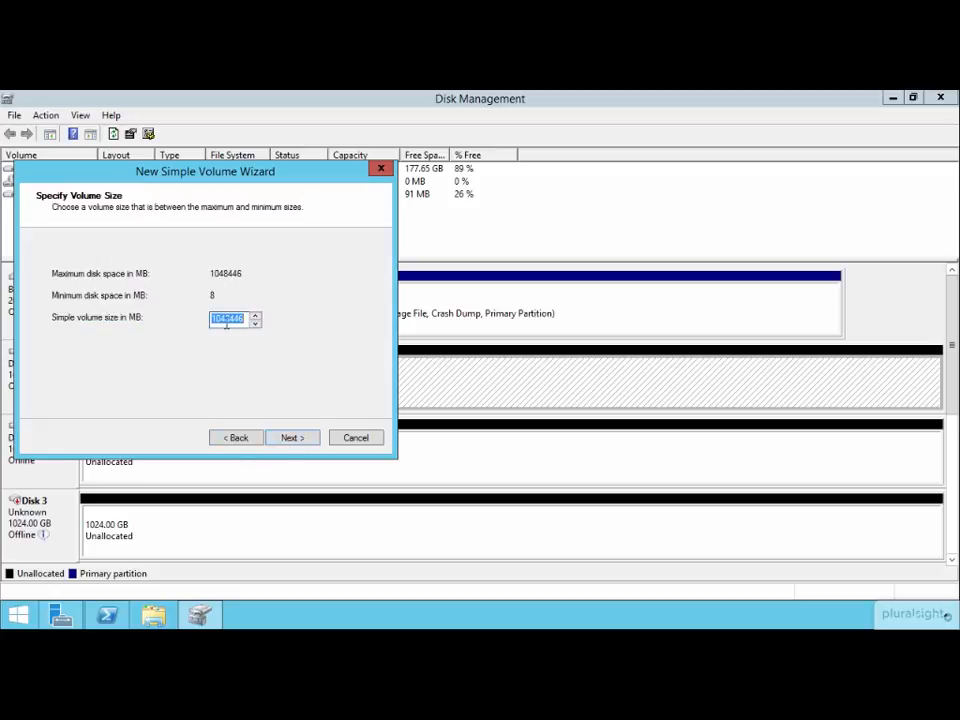
click(294, 441)
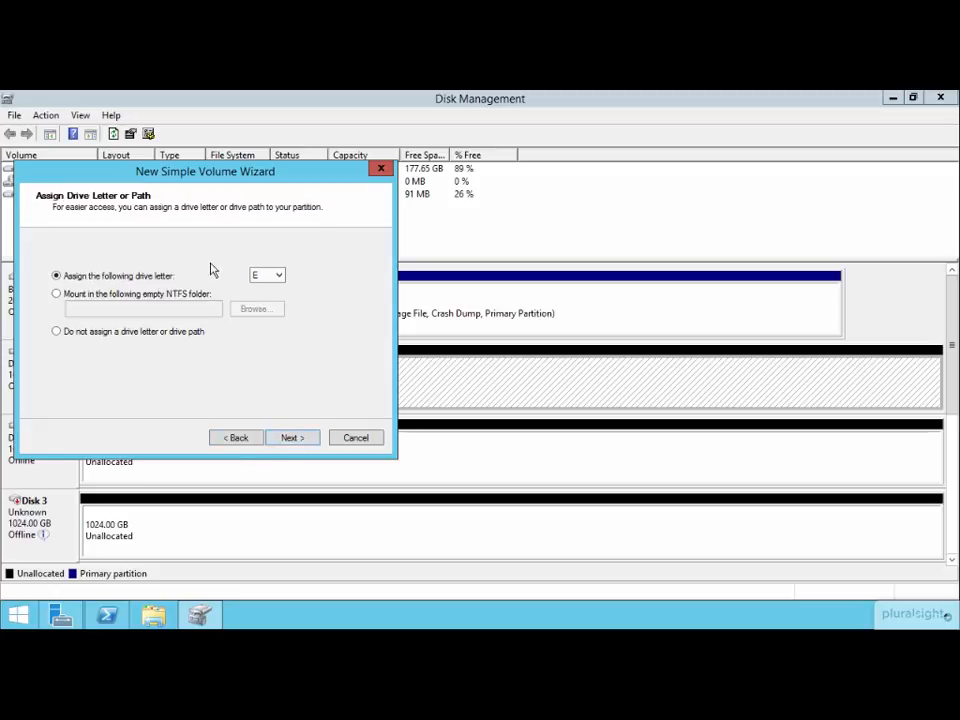
click(301, 443)
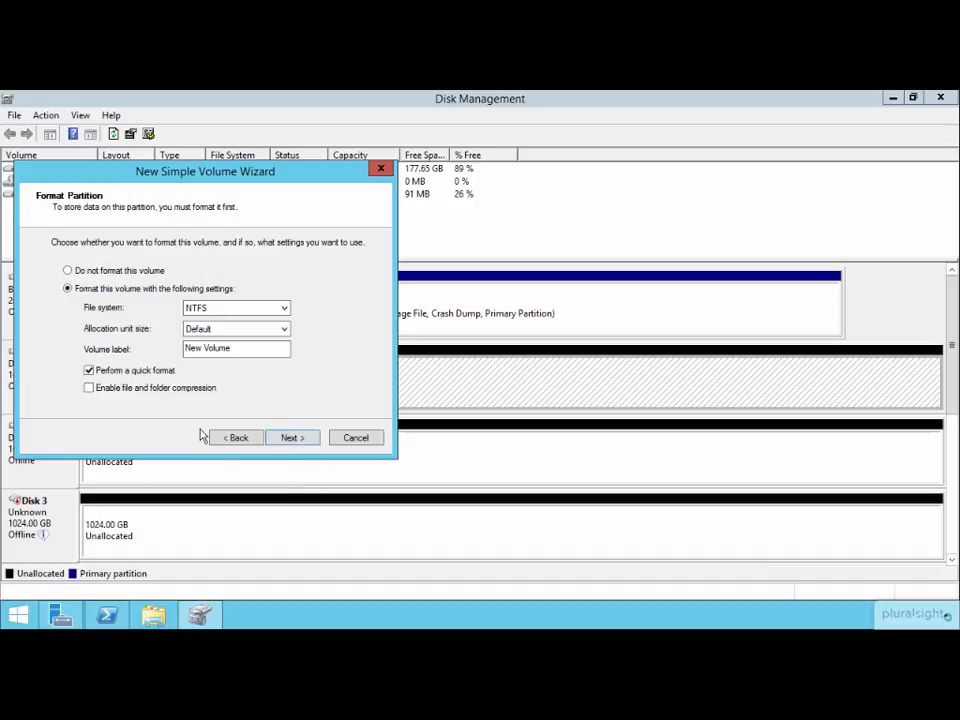
click(206, 312)
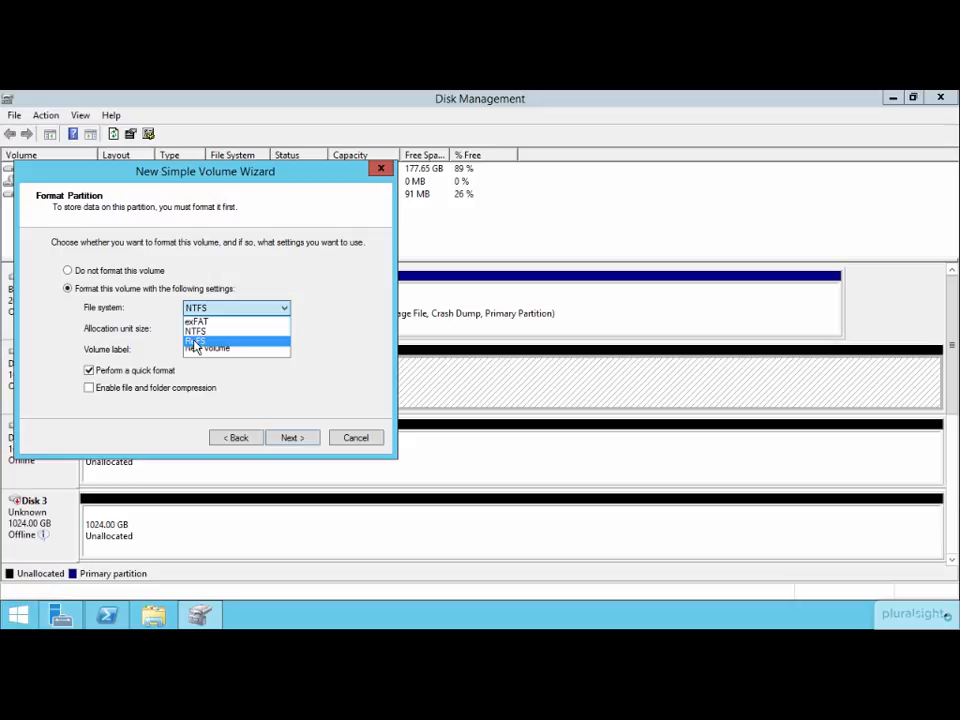
click(200, 331)
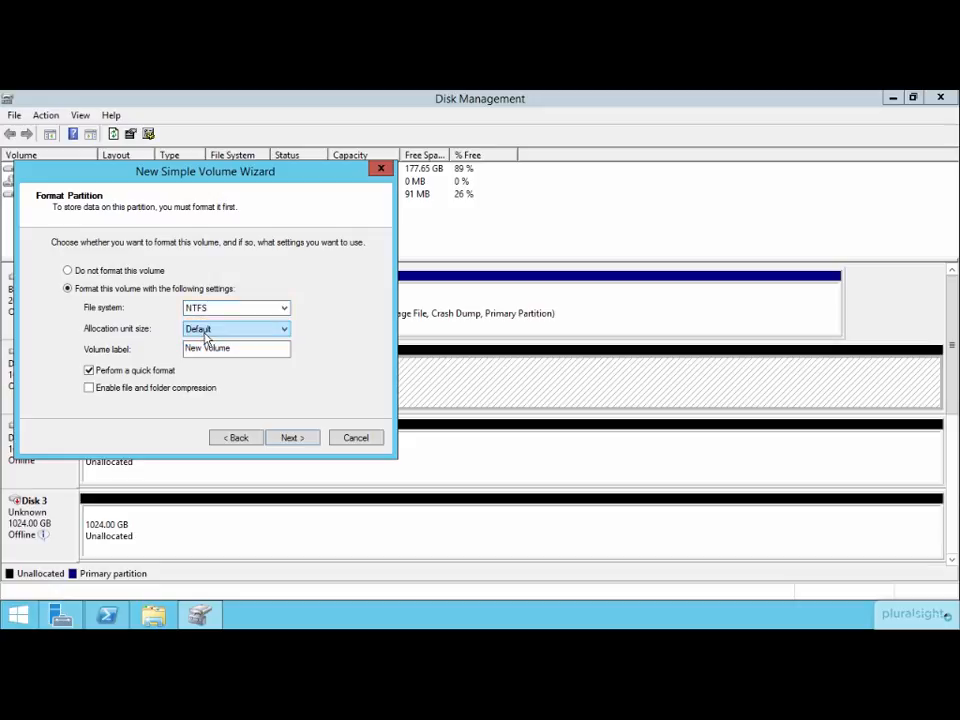
click(216, 350)
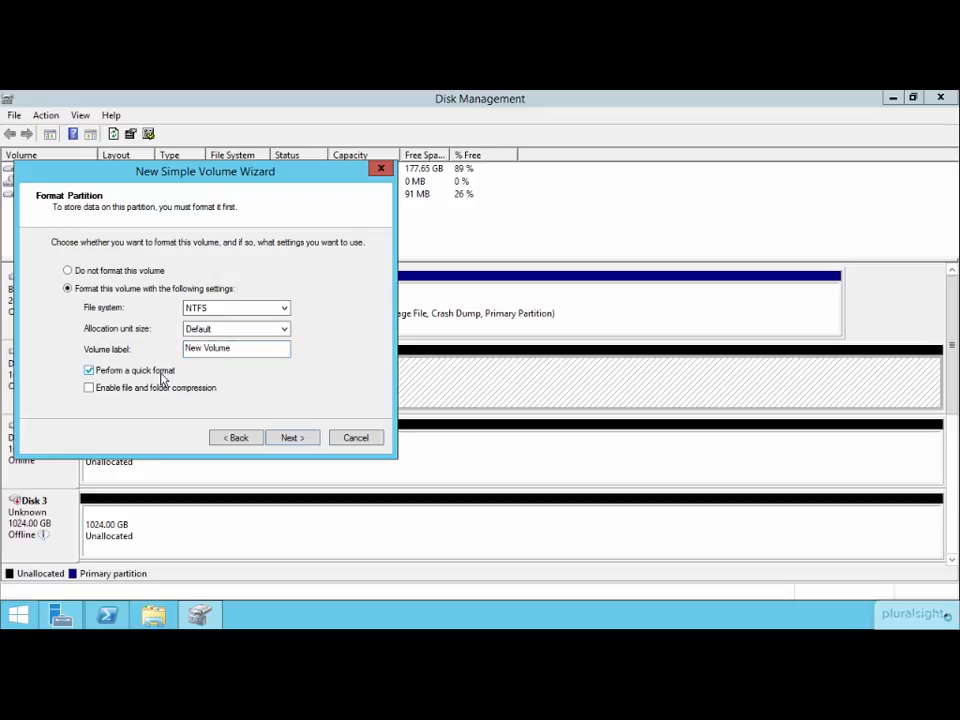
click(358, 439)
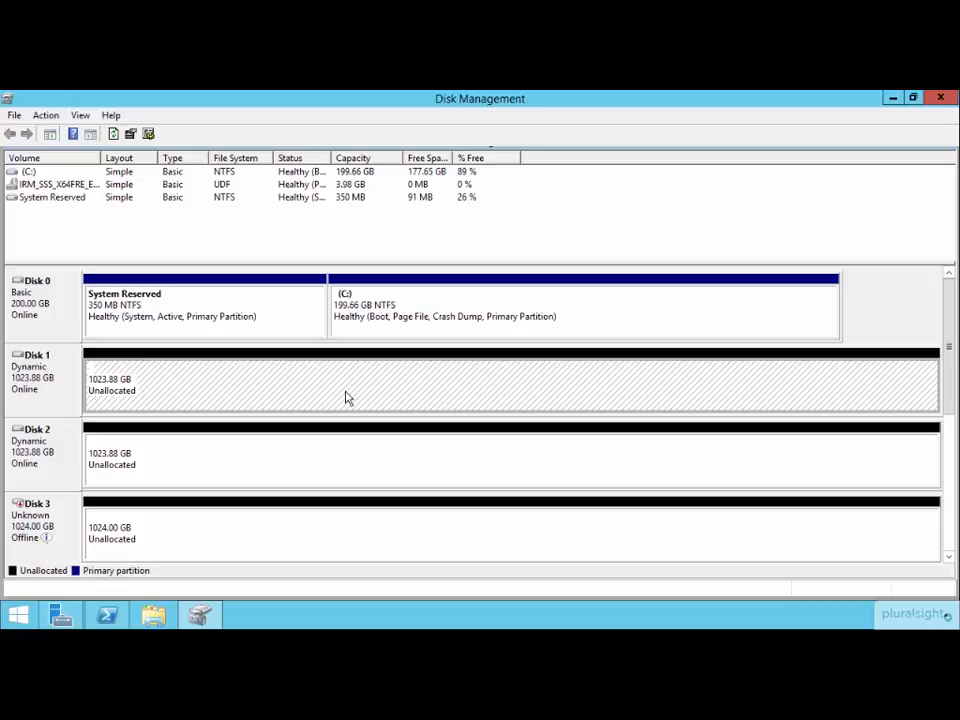
Step: Bring Disk 3 online and initialize it with the GPT (GUID Partition Table) partition style
right_click(63, 519)
click(88, 525)
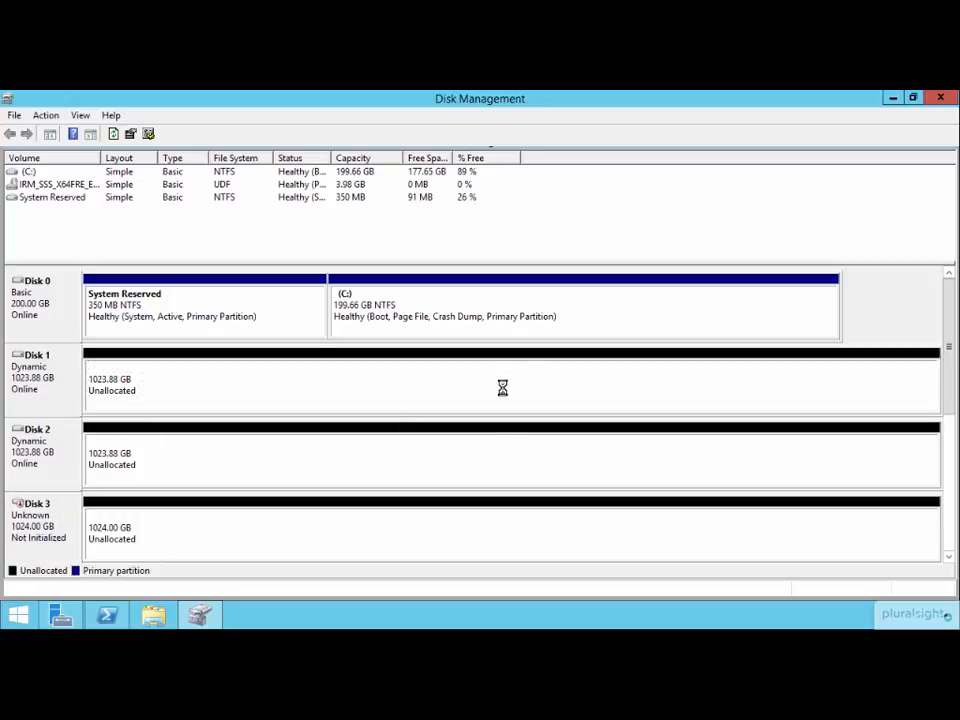
right_click(65, 517)
click(72, 522)
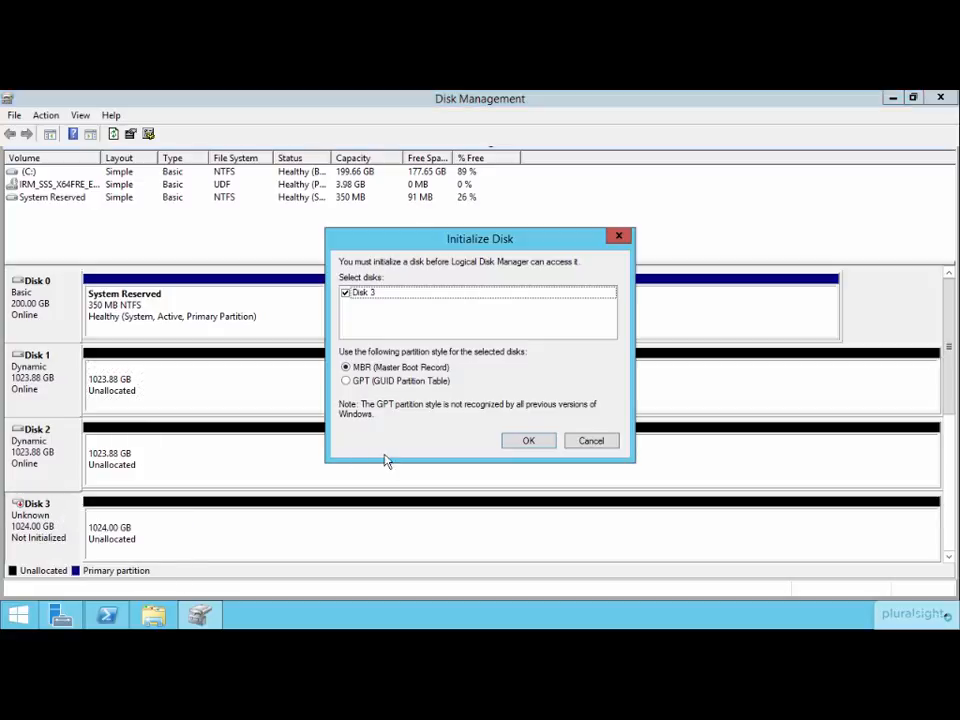
click(412, 380)
click(516, 441)
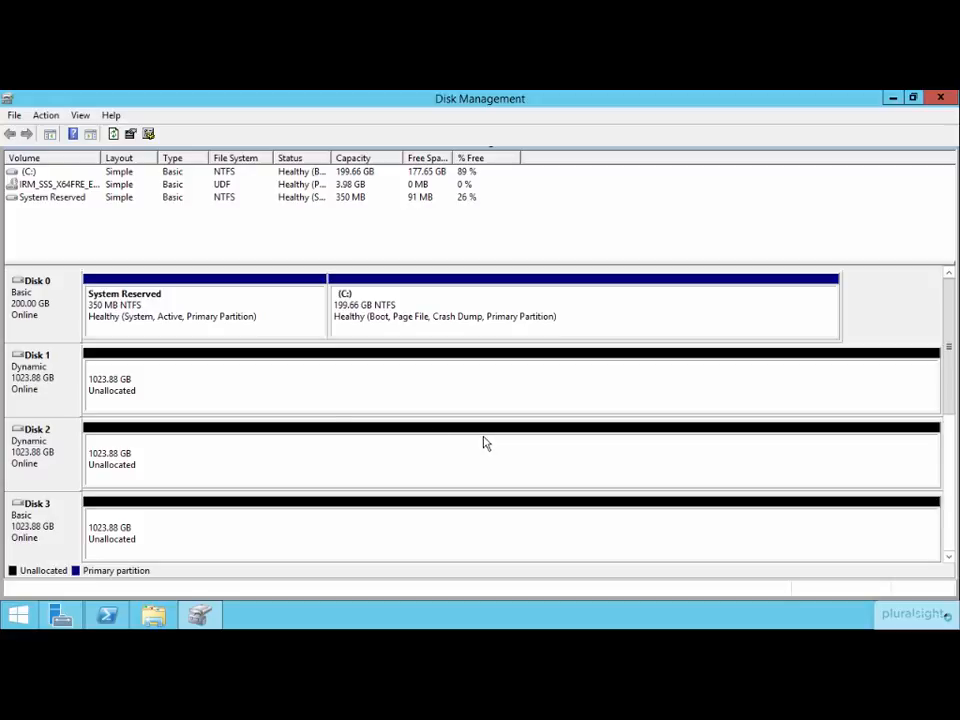
Step: Try out a spanned volume across Disk 1 and Disk 2 up to the drive letter assignment, and cancel it
click(254, 386)
right_click(254, 386)
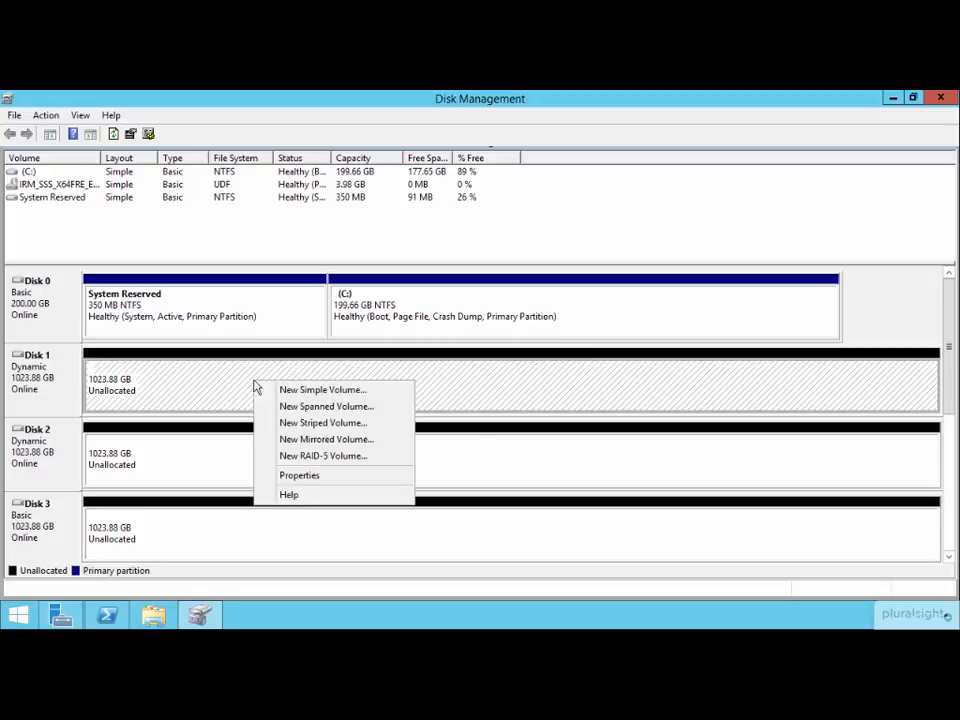
click(318, 405)
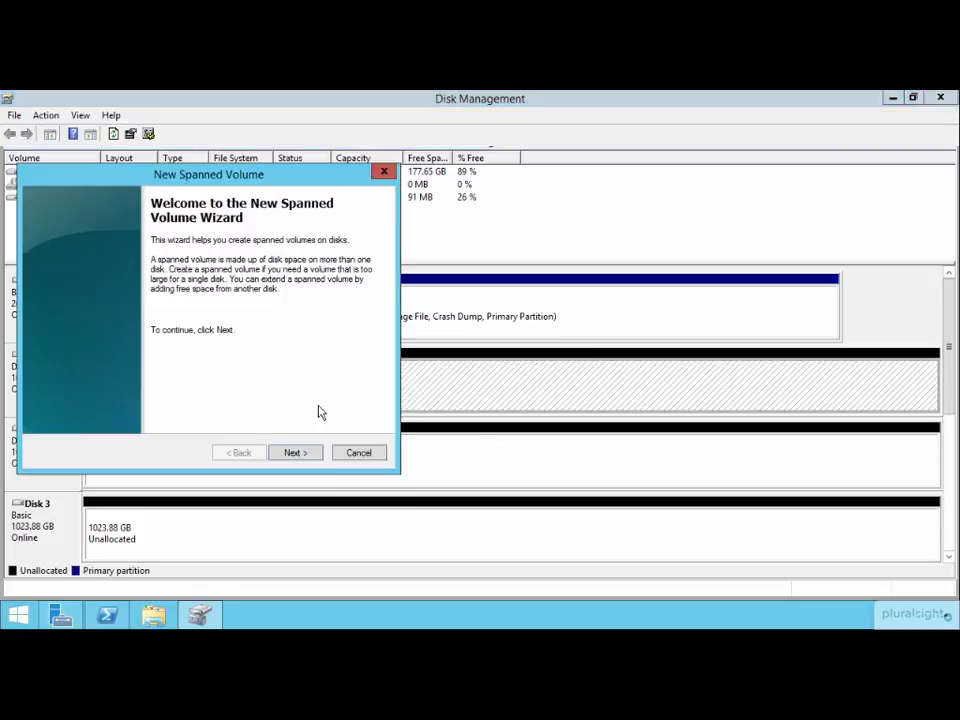
click(292, 456)
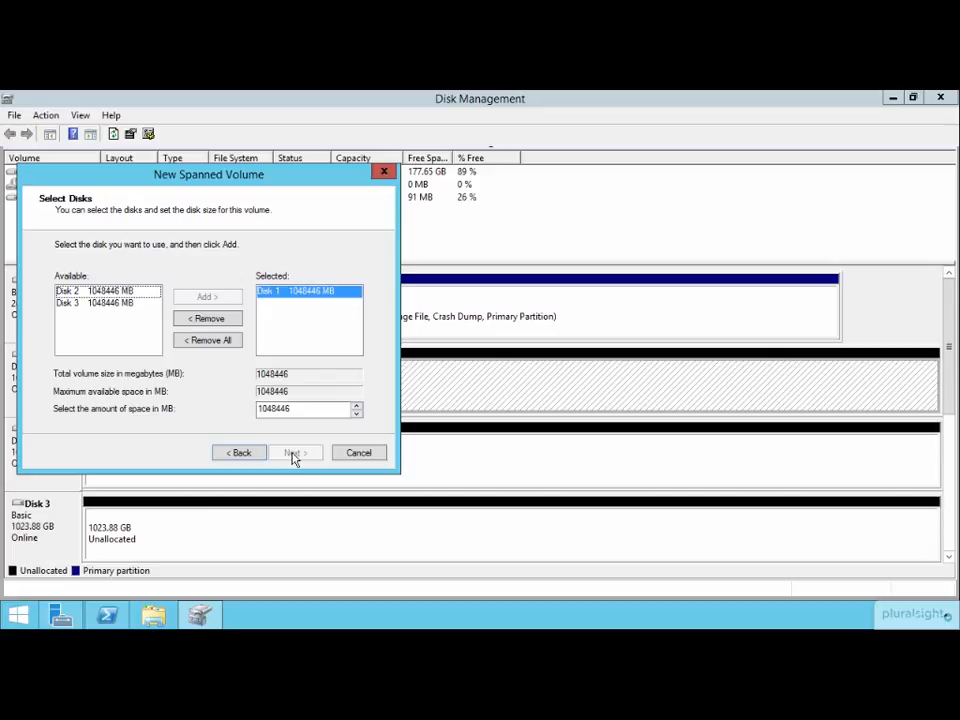
click(122, 292)
click(206, 298)
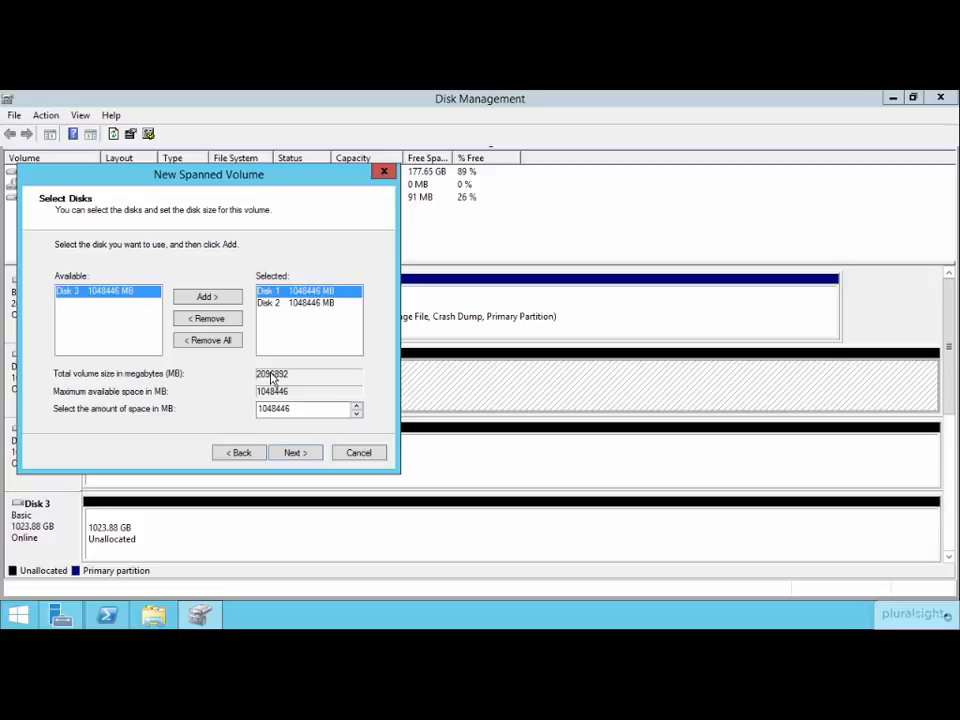
click(292, 452)
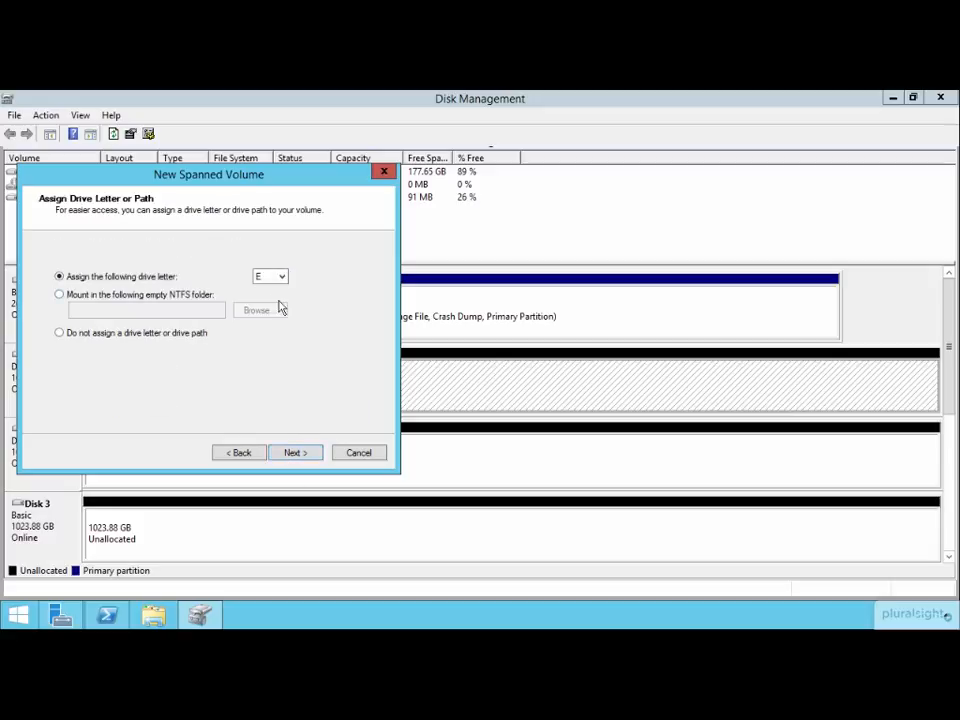
click(358, 453)
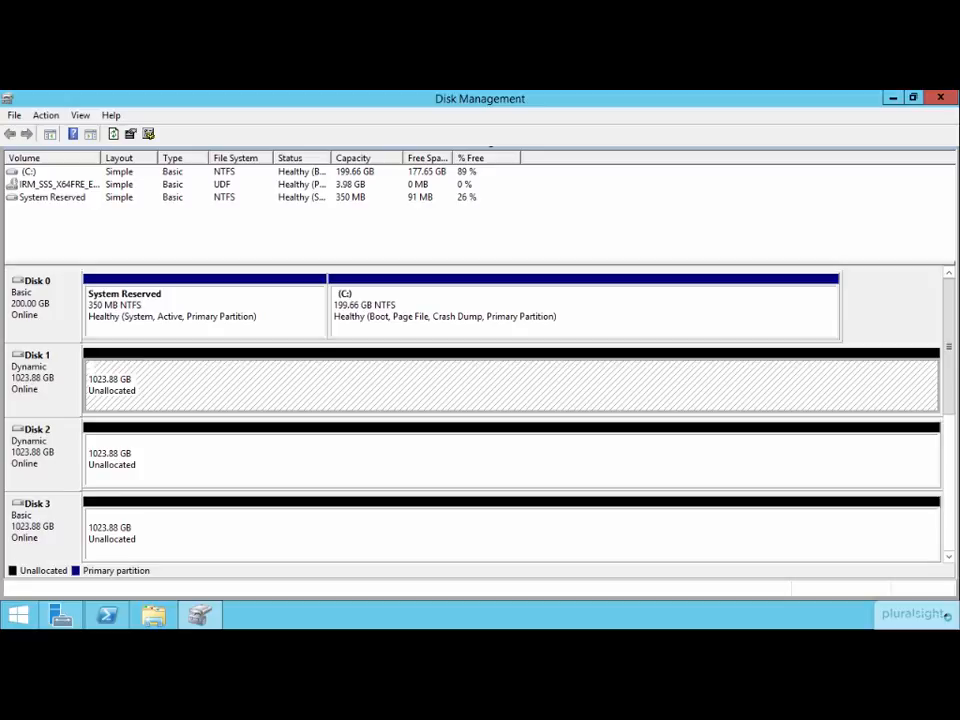
Step: Try out a mirrored volume on Disk 1 and Disk 2 up to the drive letter assignment, and cancel it
right_click(258, 387)
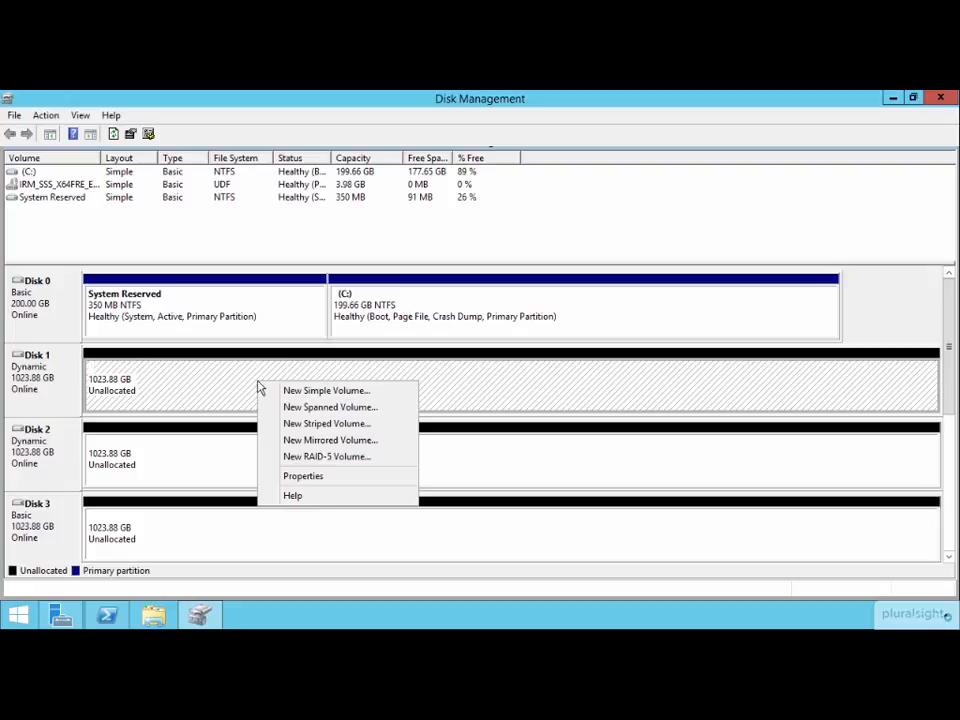
click(313, 441)
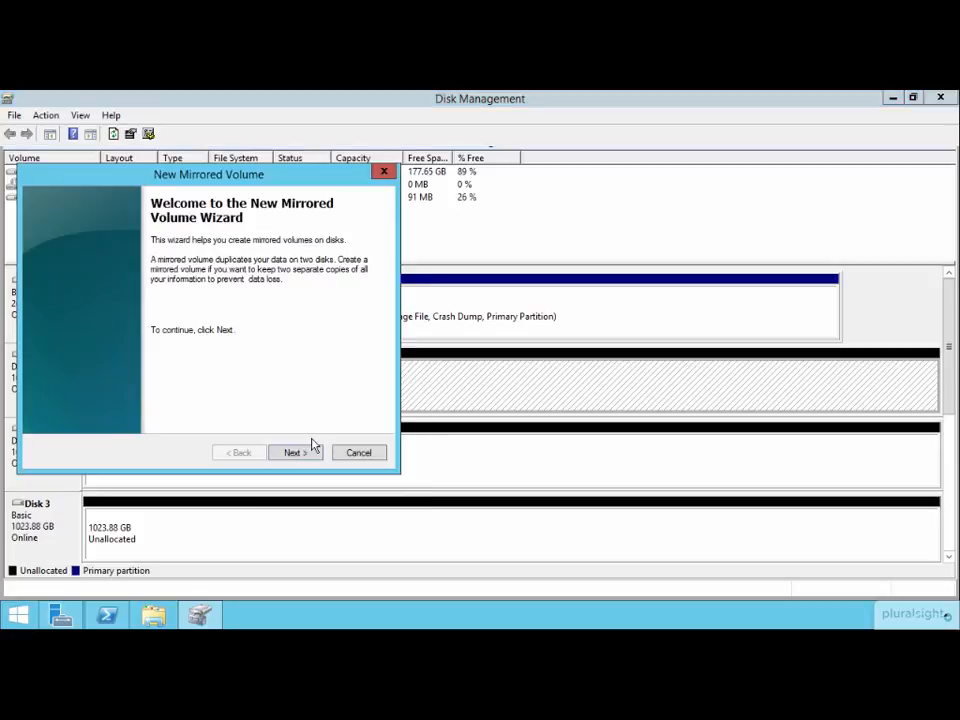
click(295, 455)
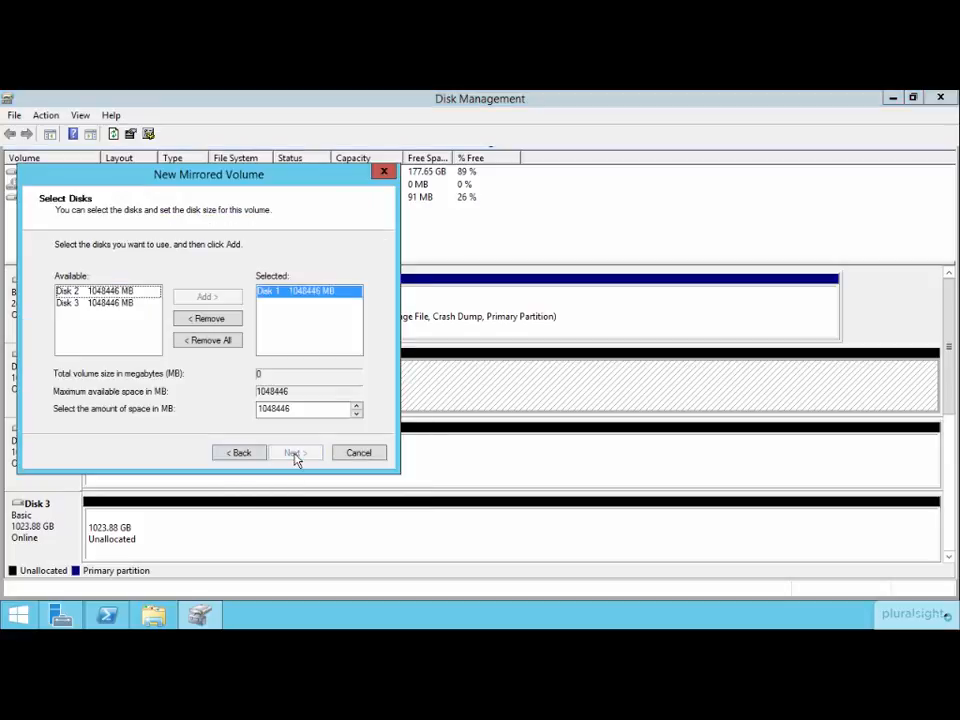
click(125, 291)
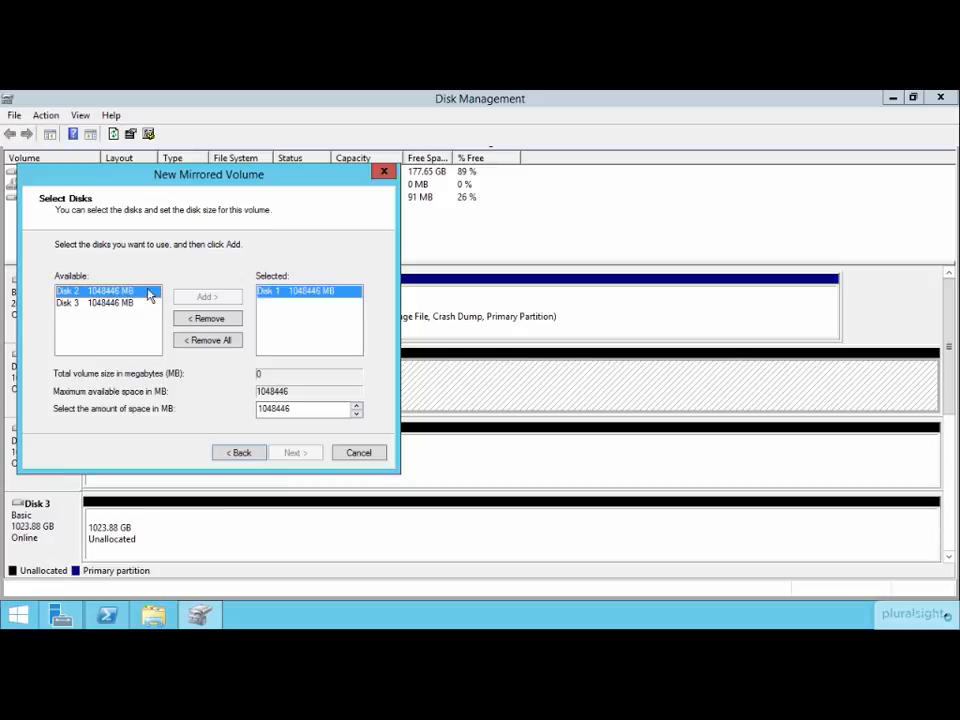
click(203, 297)
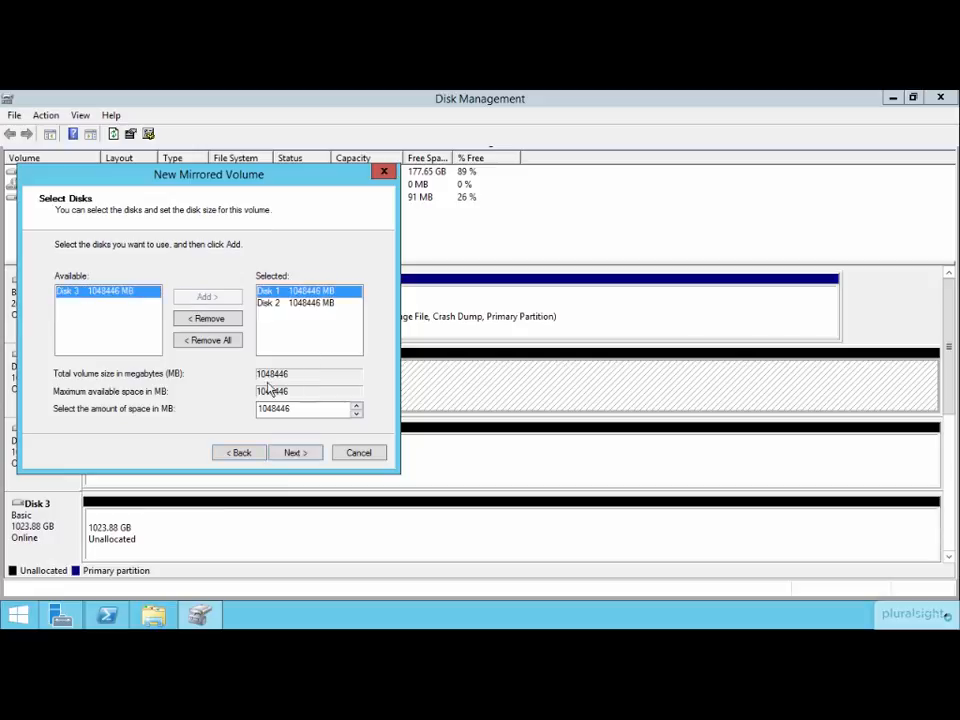
click(306, 454)
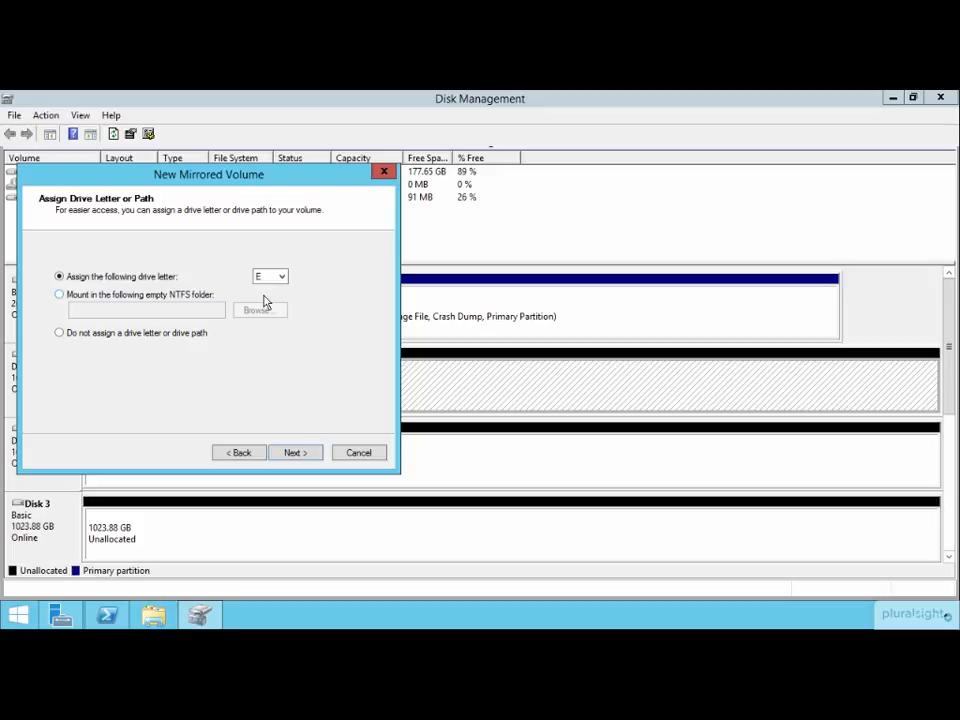
click(362, 454)
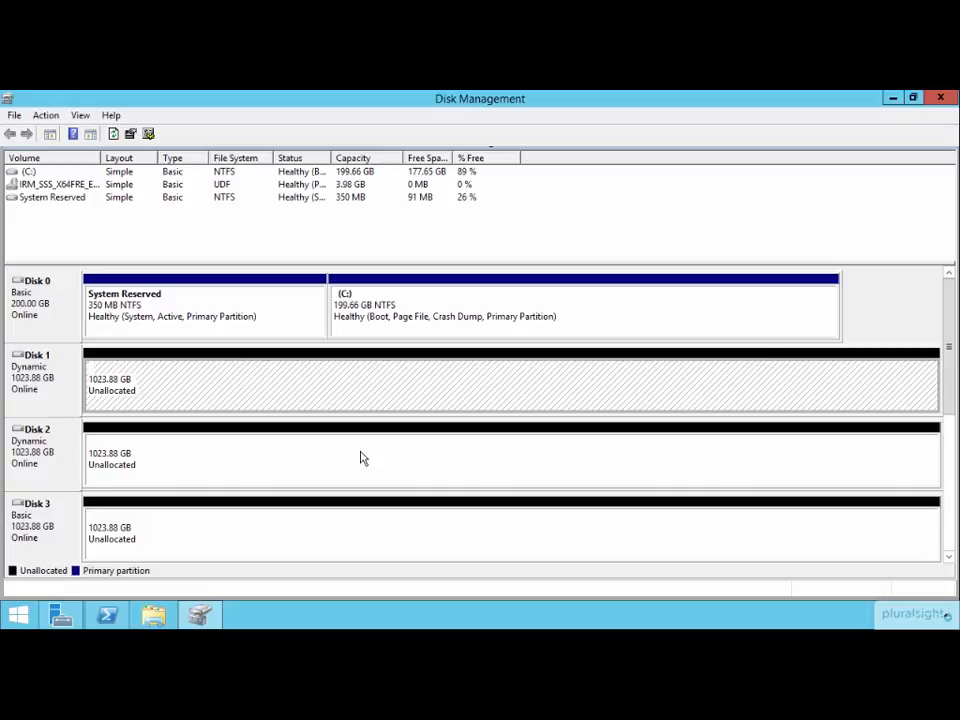
Step: Try out a striped volume on Disk 1 and Disk 2 up to the disk selection, and cancel it
right_click(253, 381)
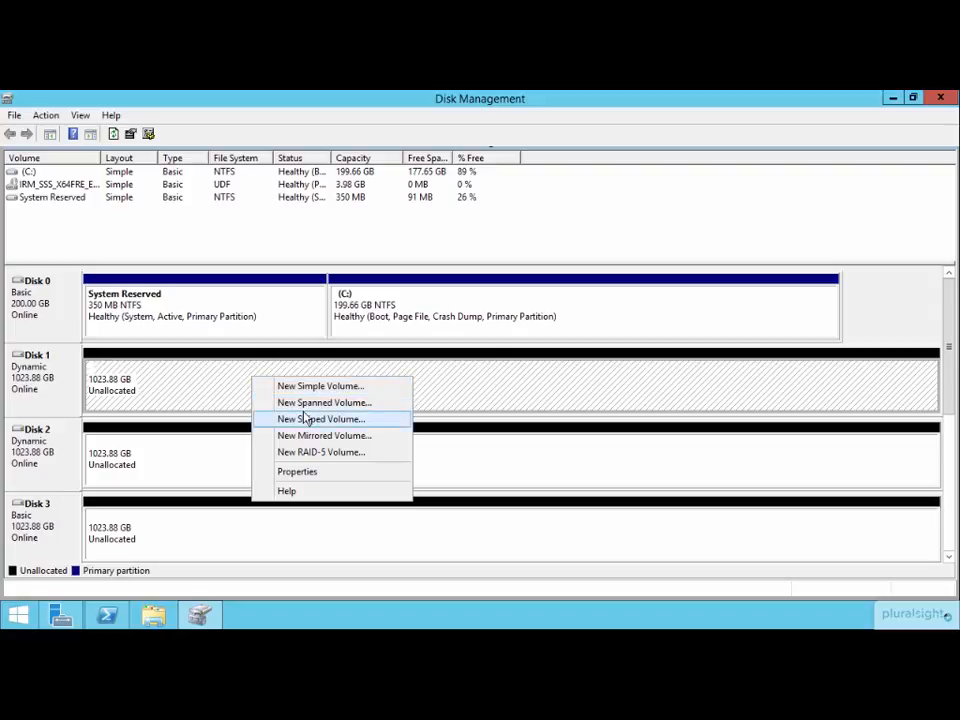
click(307, 419)
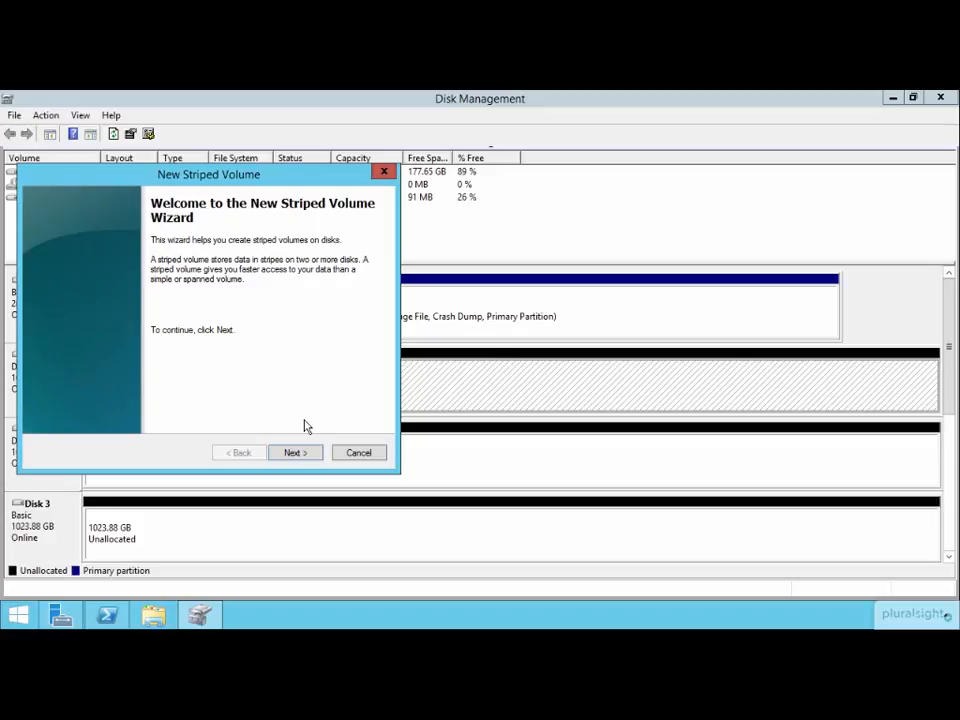
click(296, 453)
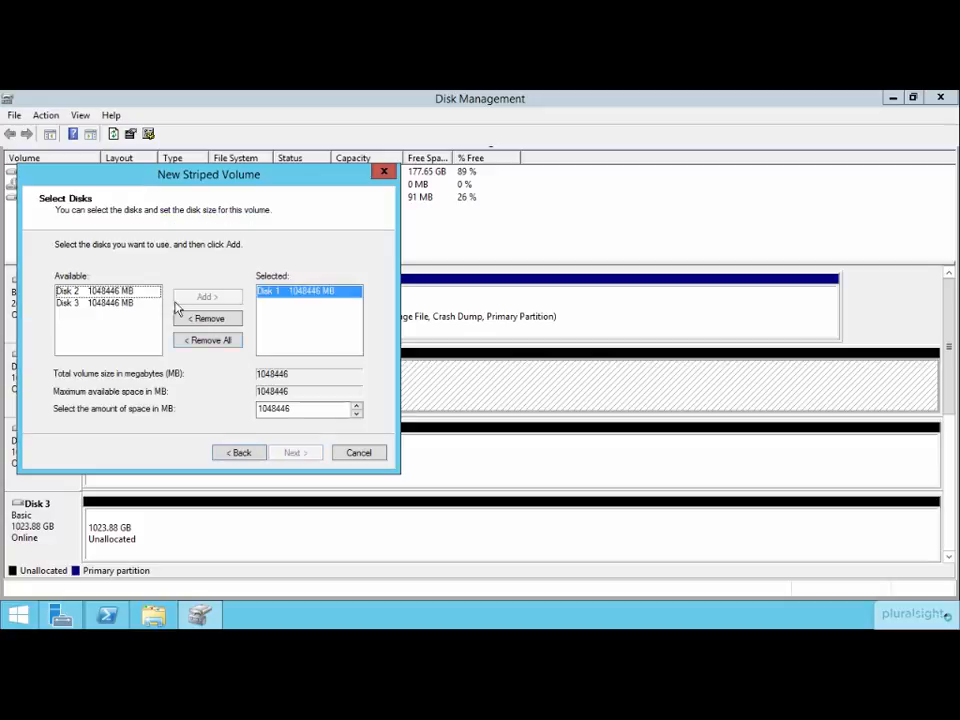
click(110, 291)
click(204, 298)
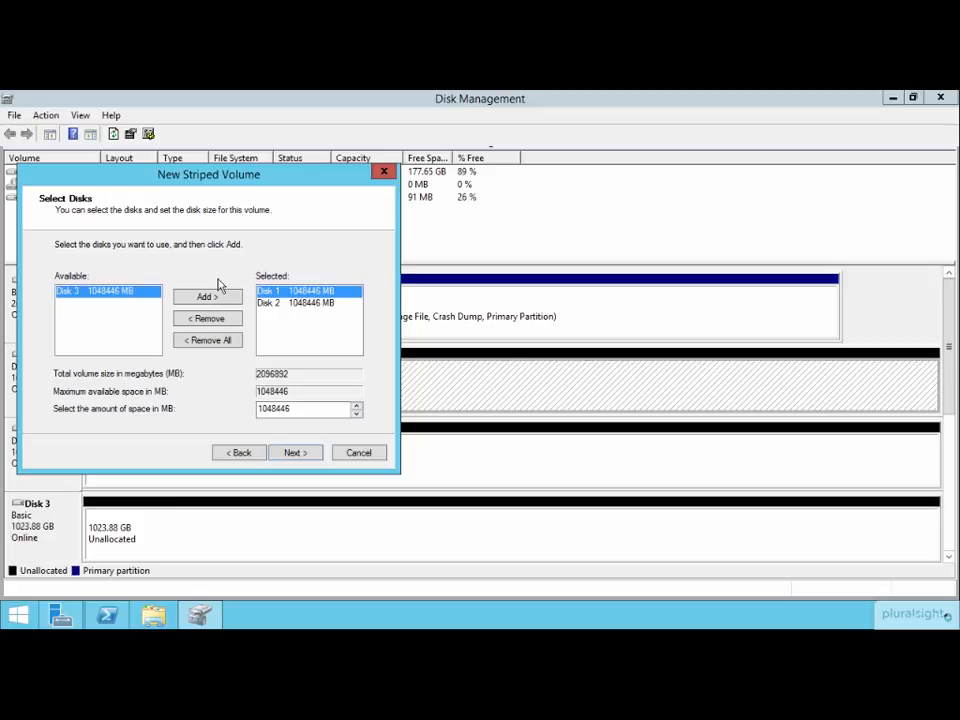
click(358, 452)
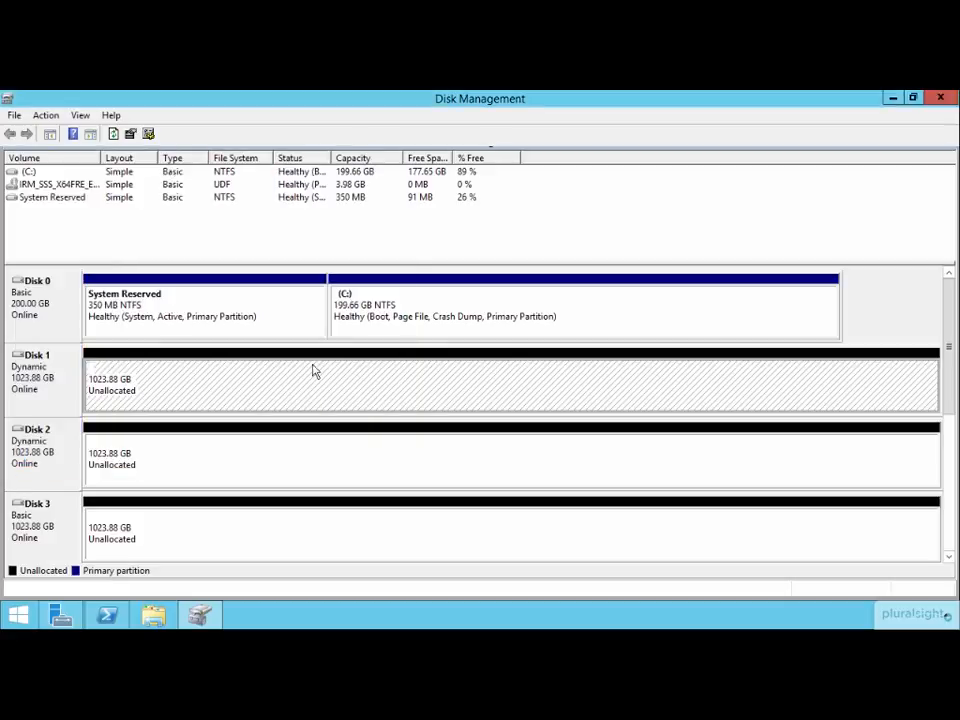
Step: Start a RAID-5 volume on Disk 1 and add Disk 2 and Disk 3 to its selected disks
right_click(285, 379)
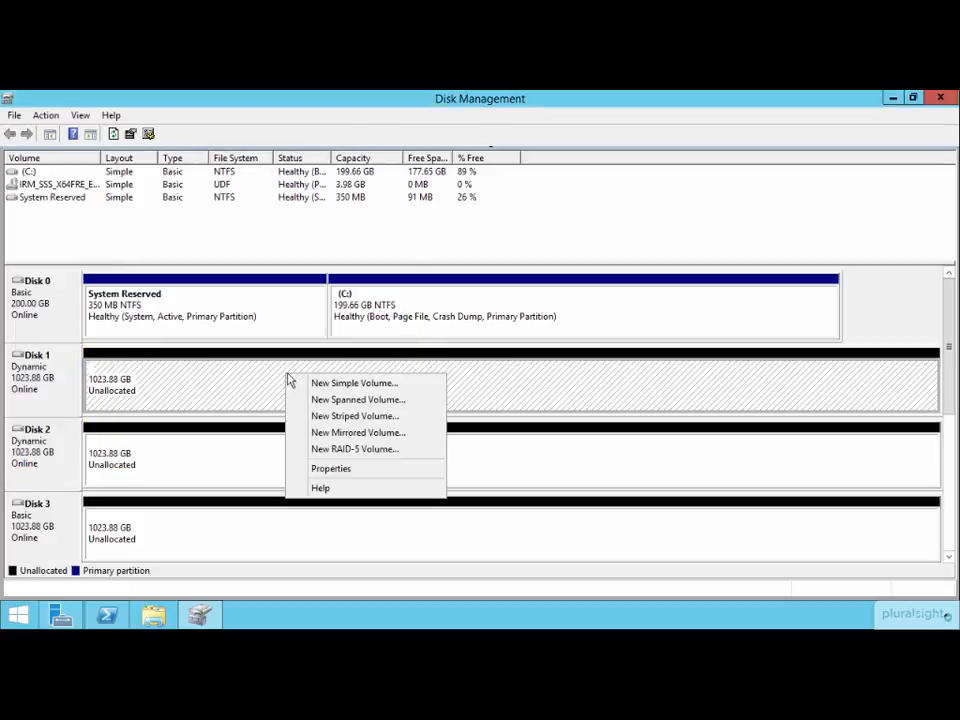
click(352, 450)
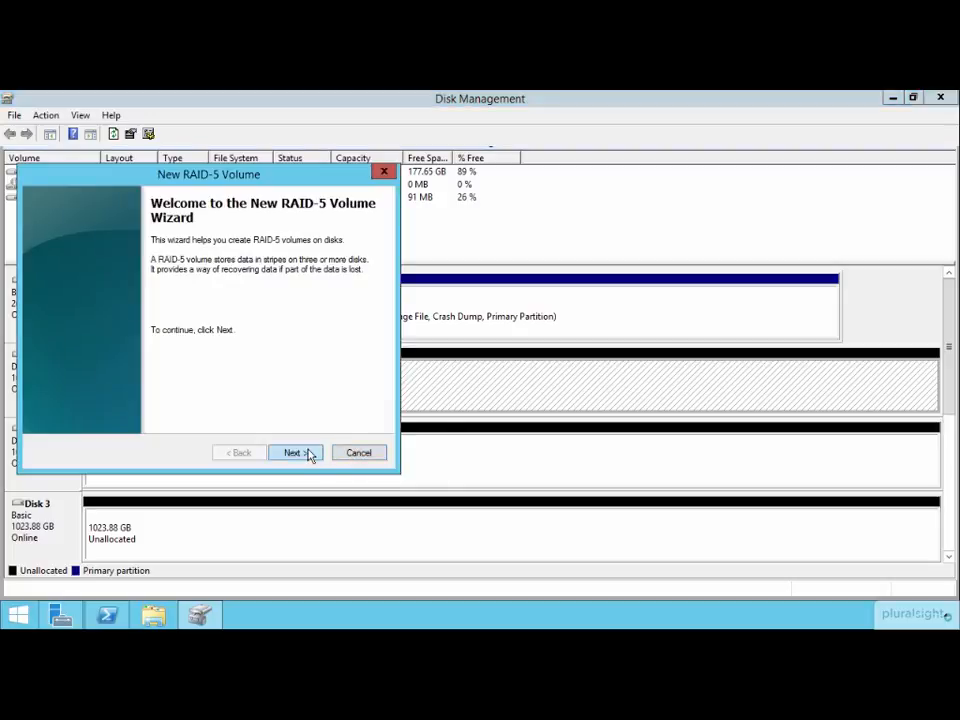
click(302, 452)
click(130, 291)
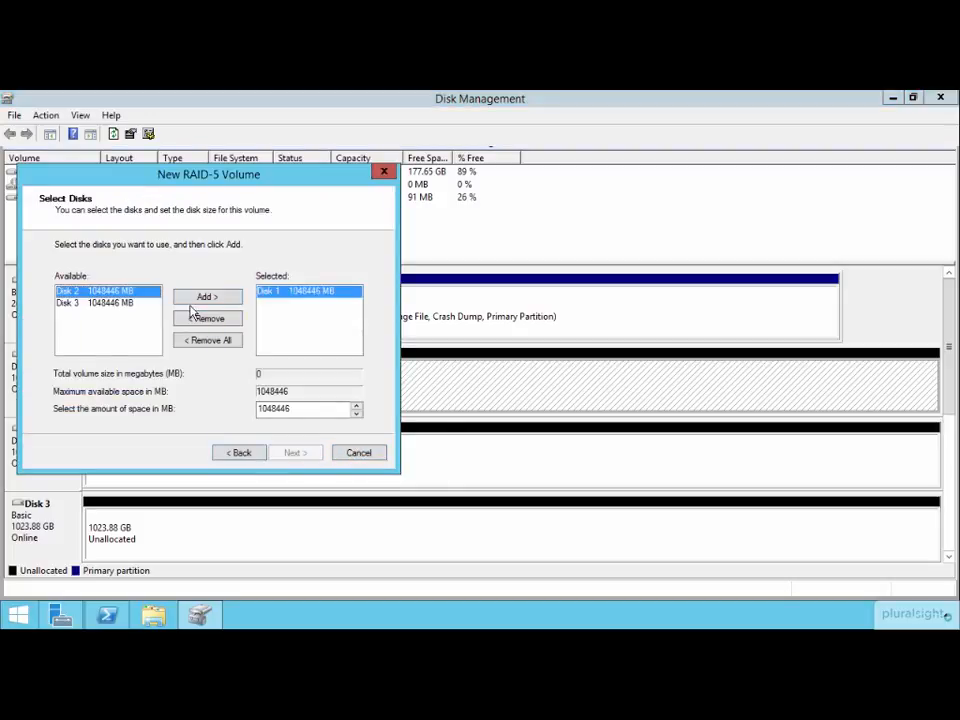
click(200, 297)
click(205, 298)
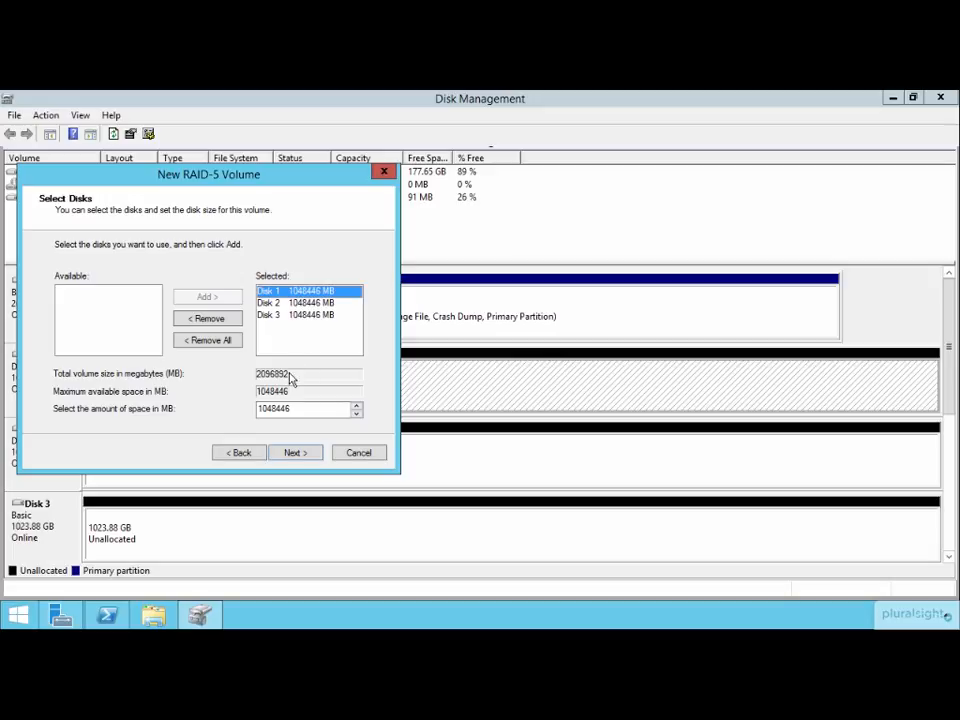
click(306, 315)
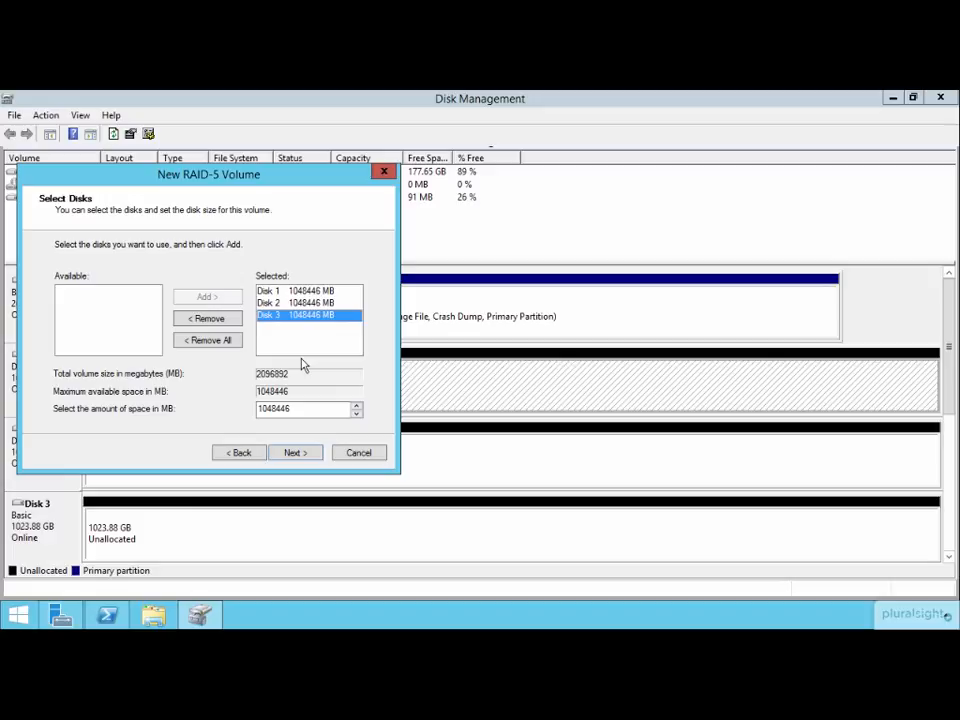